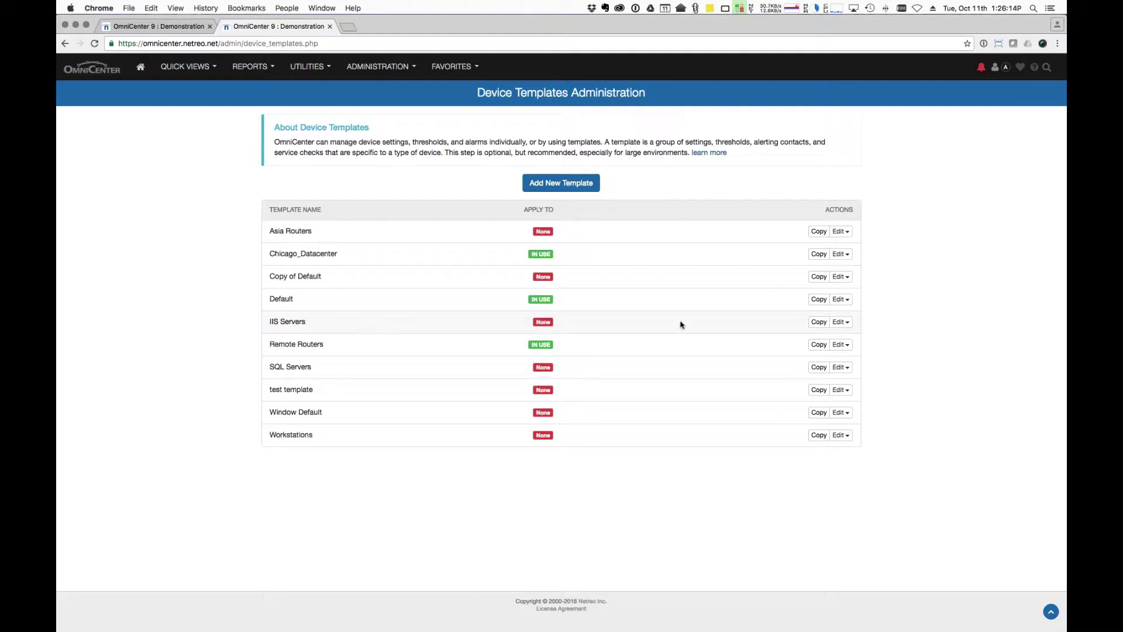
Review the service checks of the IIS Servers device template, then return to the template list.
click(842, 322)
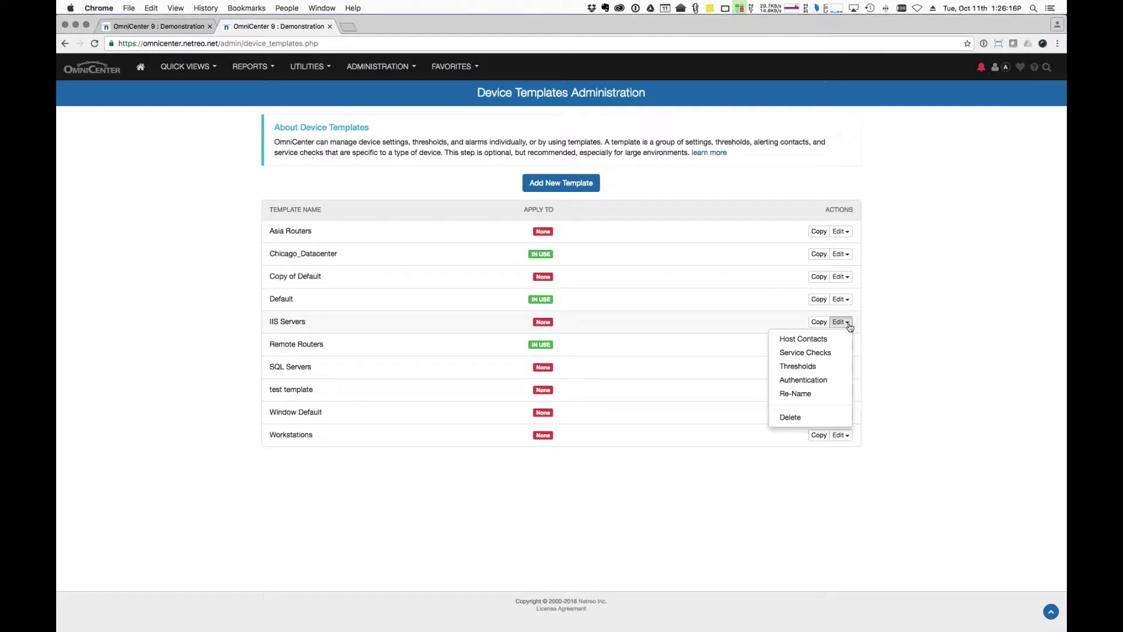
click(821, 352)
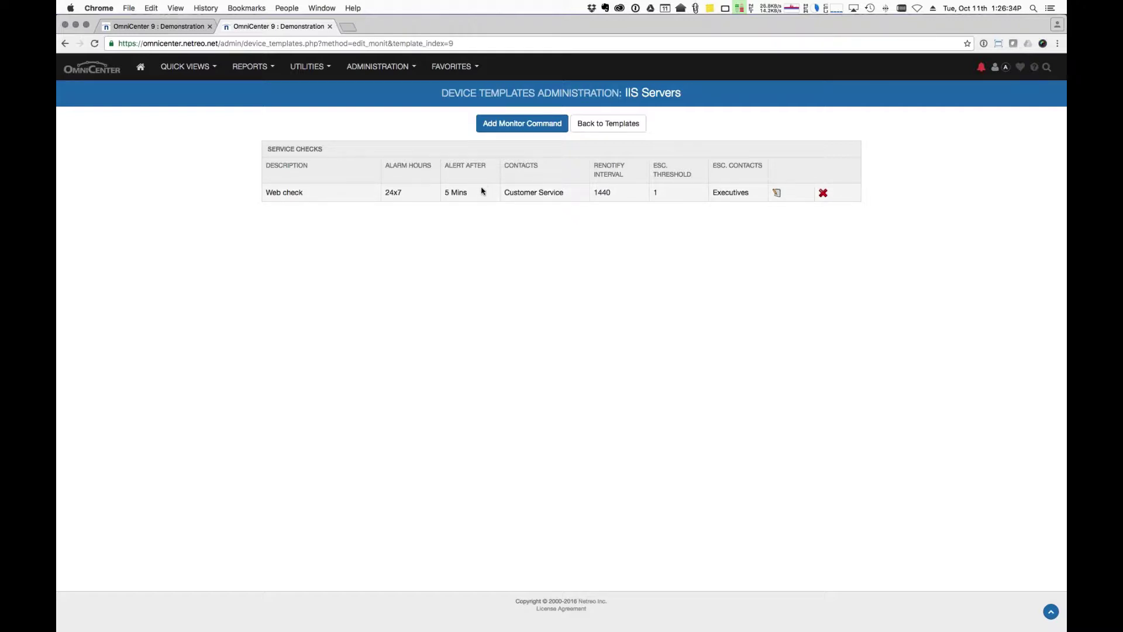
click(603, 124)
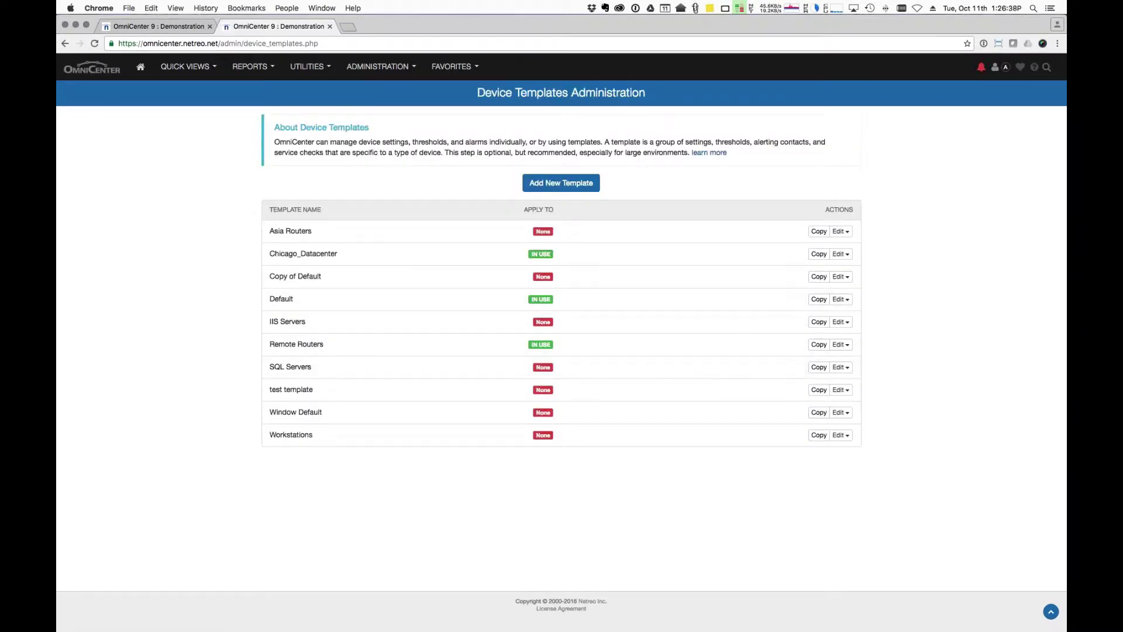
Assign the IIS Servers template to the Microsoft IIS Server device sub-type and save the update.
mouse_move(377, 66)
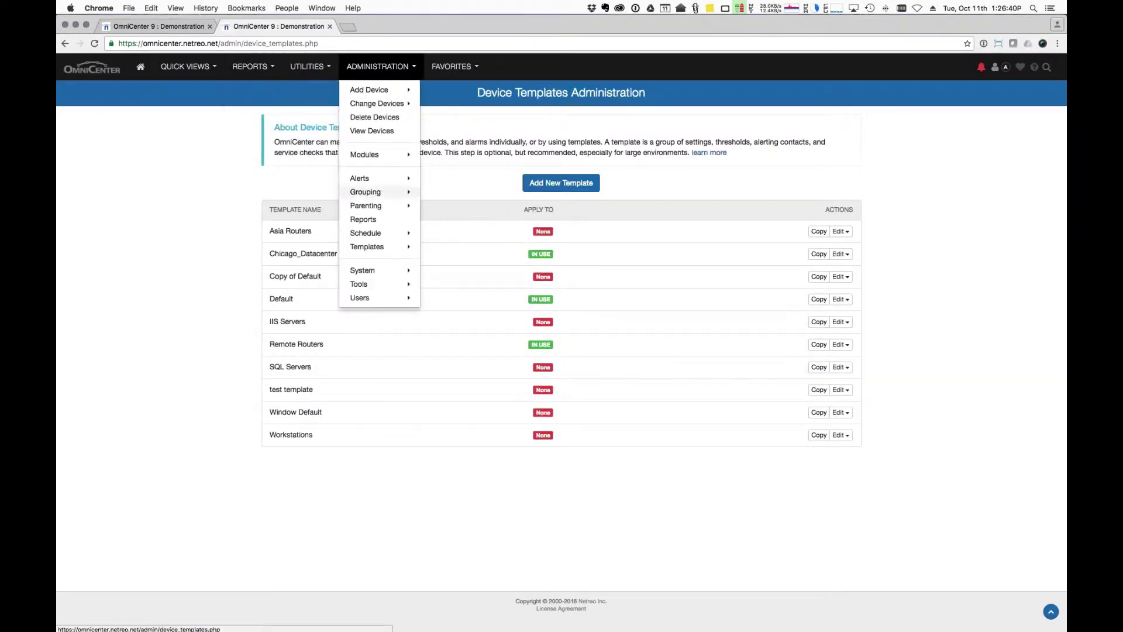
mouse_move(377, 247)
mouse_move(439, 247)
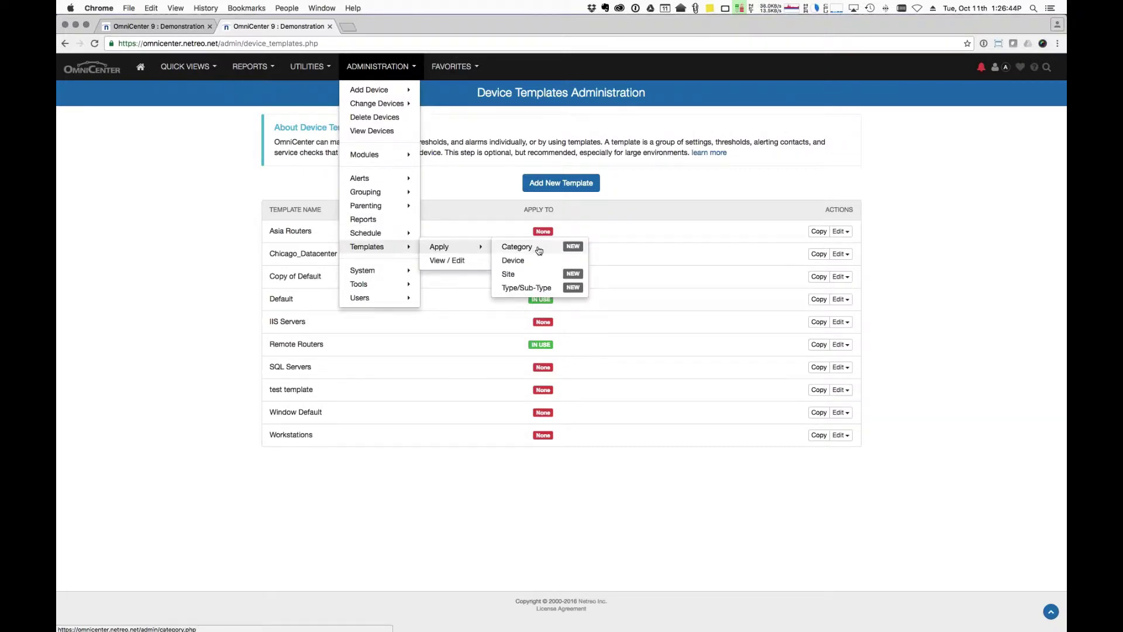
click(534, 286)
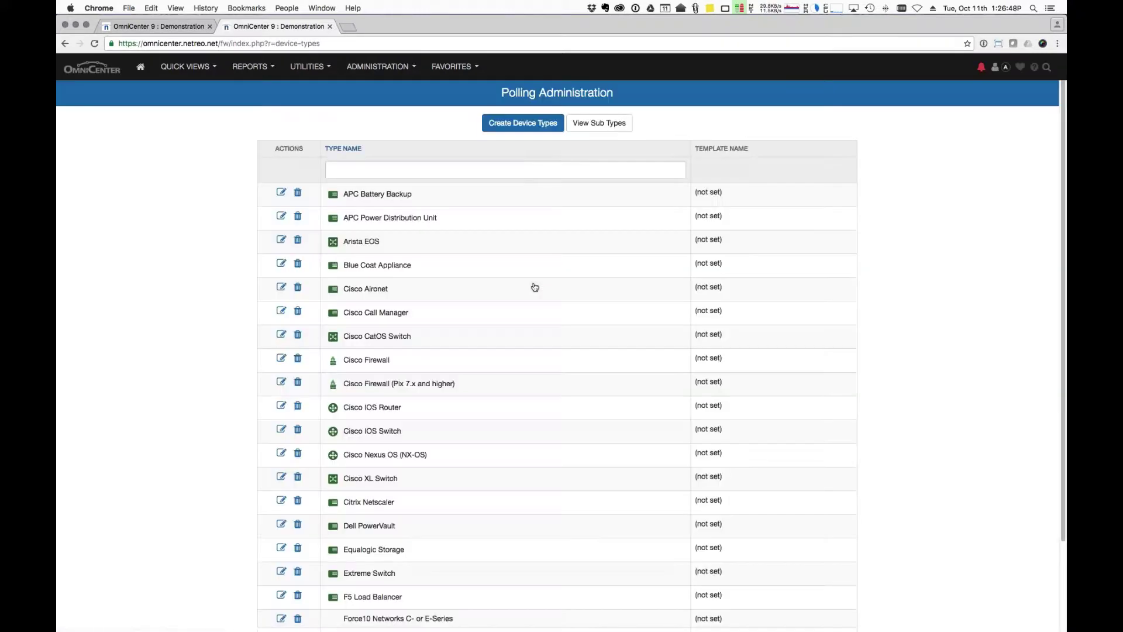
scroll(534, 286, down, 3)
scroll(535, 286, up, 4)
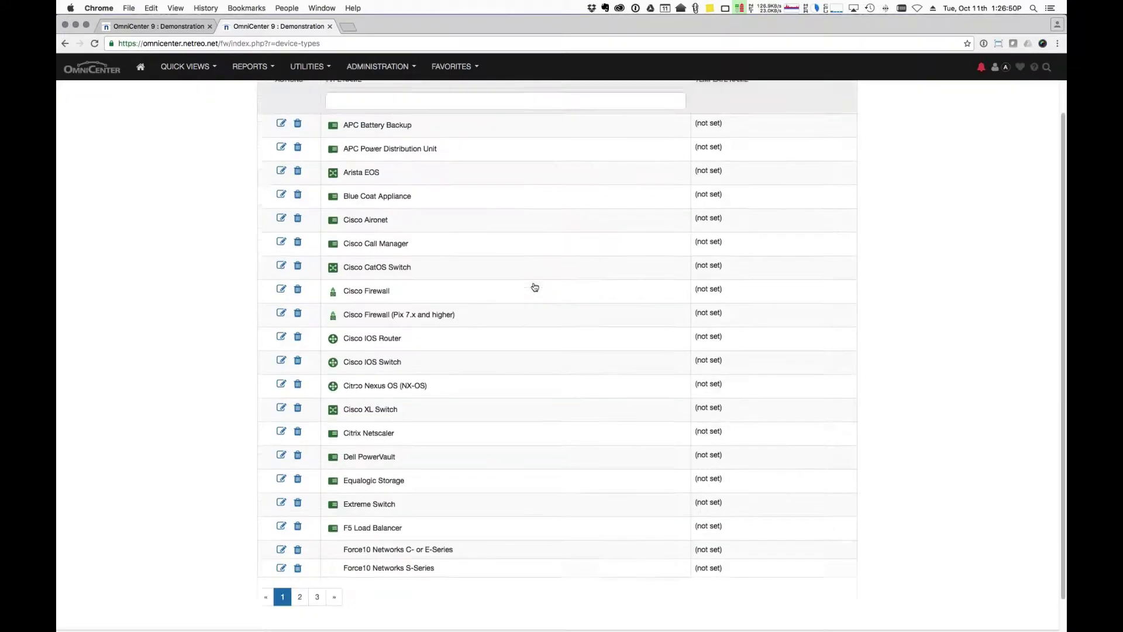
click(592, 125)
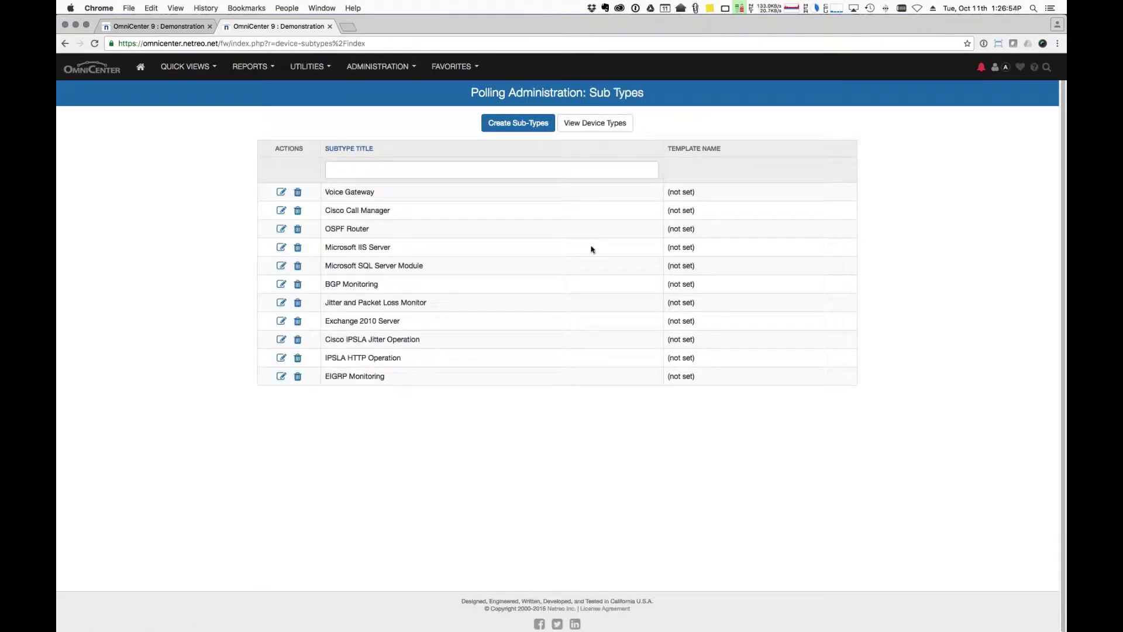
click(282, 247)
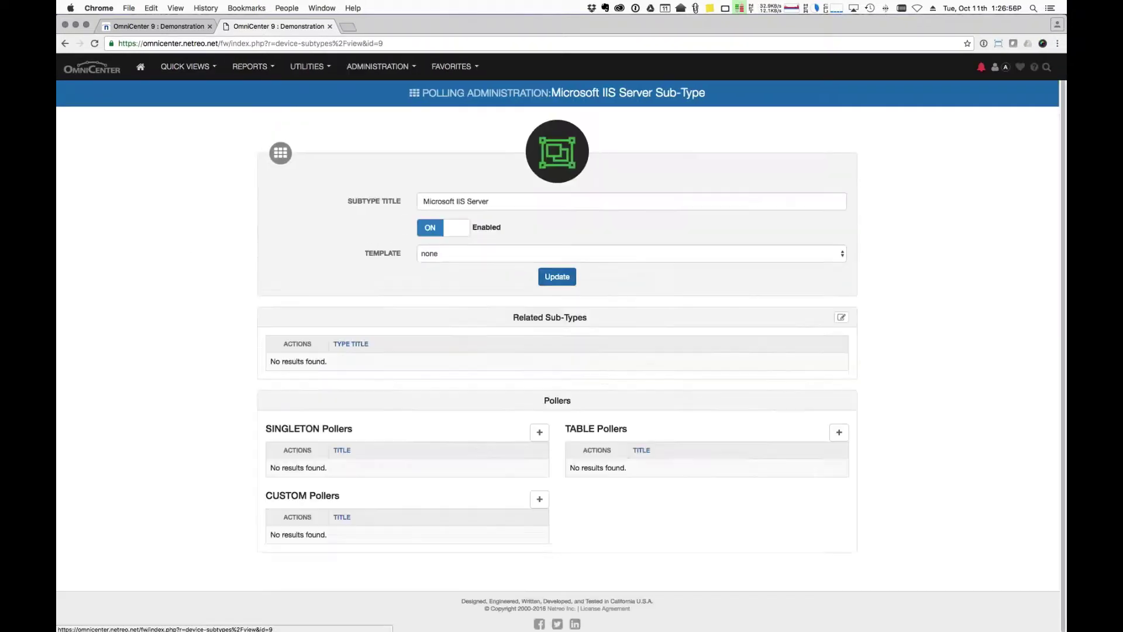
click(456, 254)
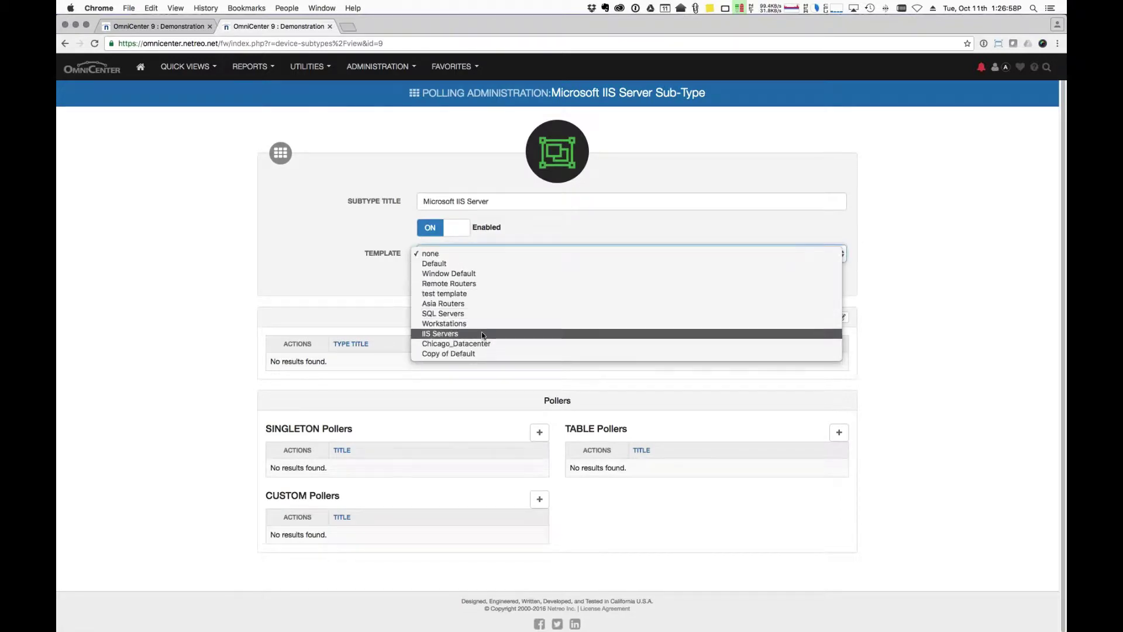
click(444, 334)
click(557, 277)
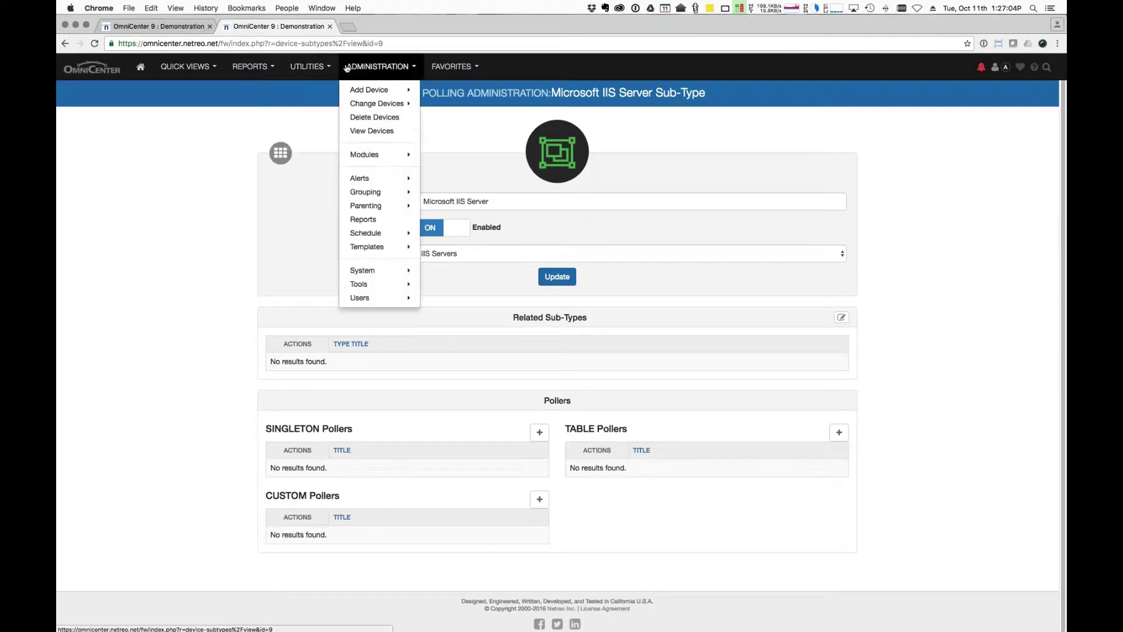
Select the Remote Routers template for the Cisco IOS Router device type.
mouse_move(465, 248)
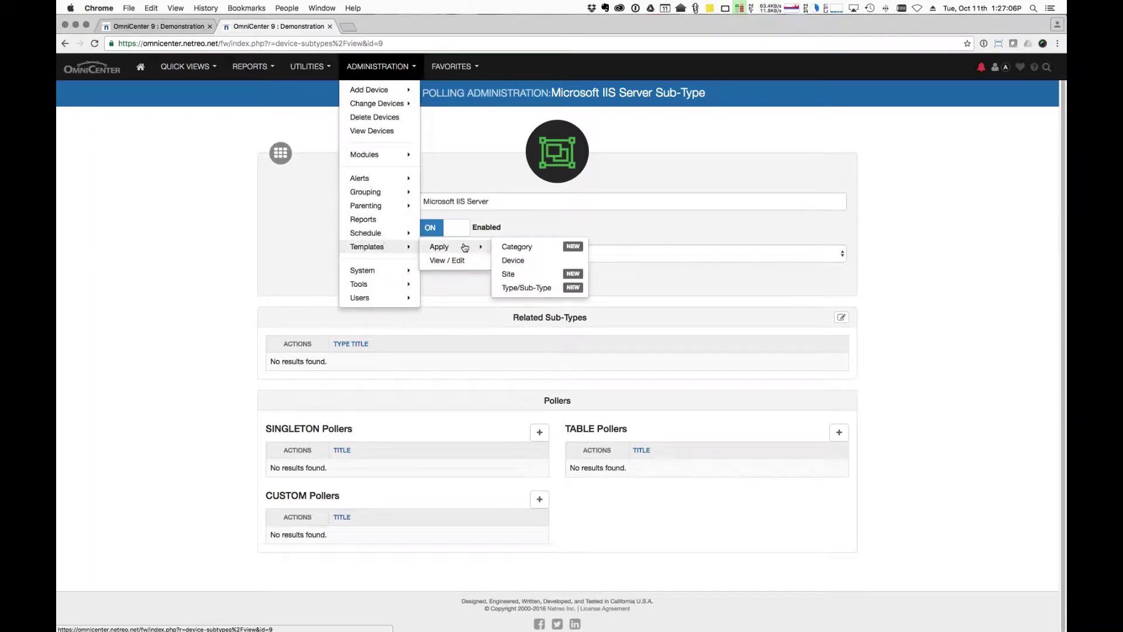
click(530, 288)
scroll(529, 286, down, 4)
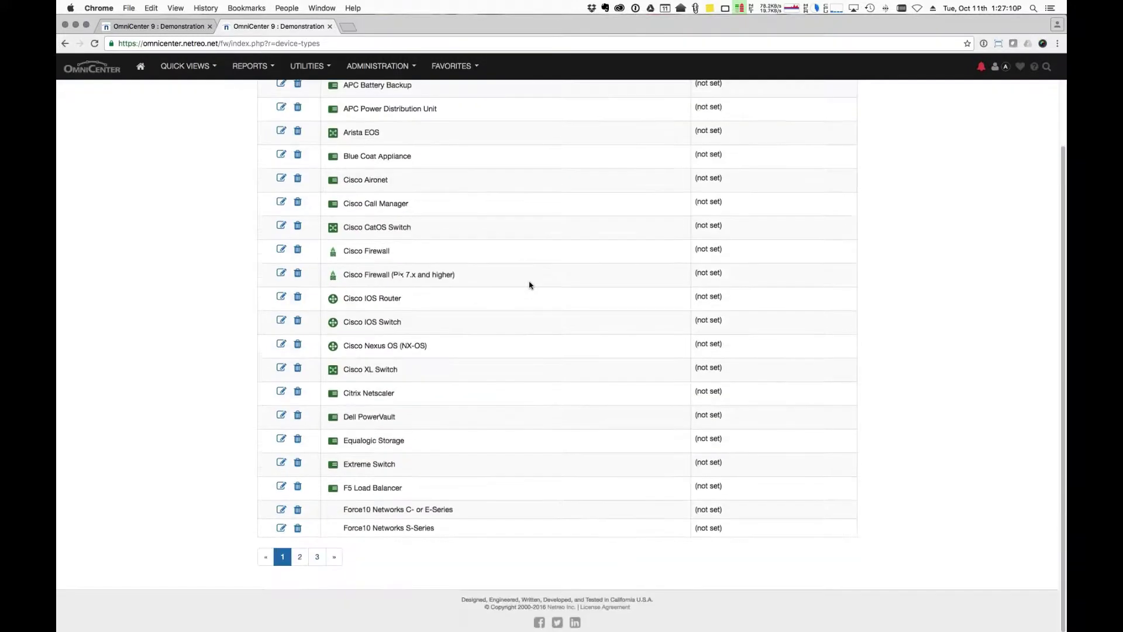
scroll(528, 284, up, 4)
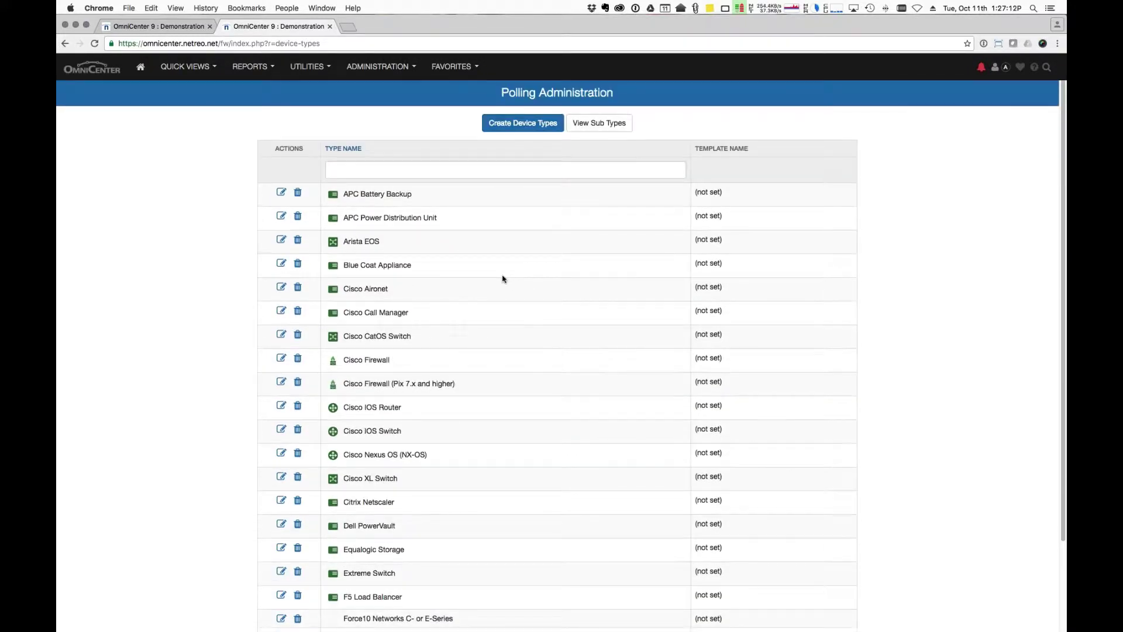
click(281, 406)
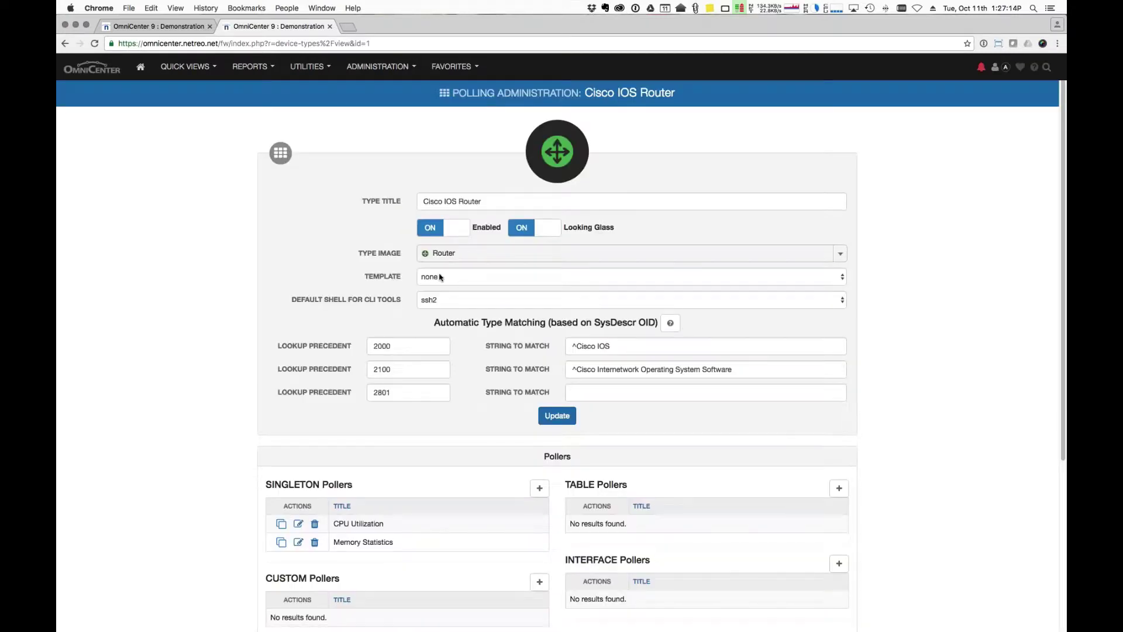
click(454, 280)
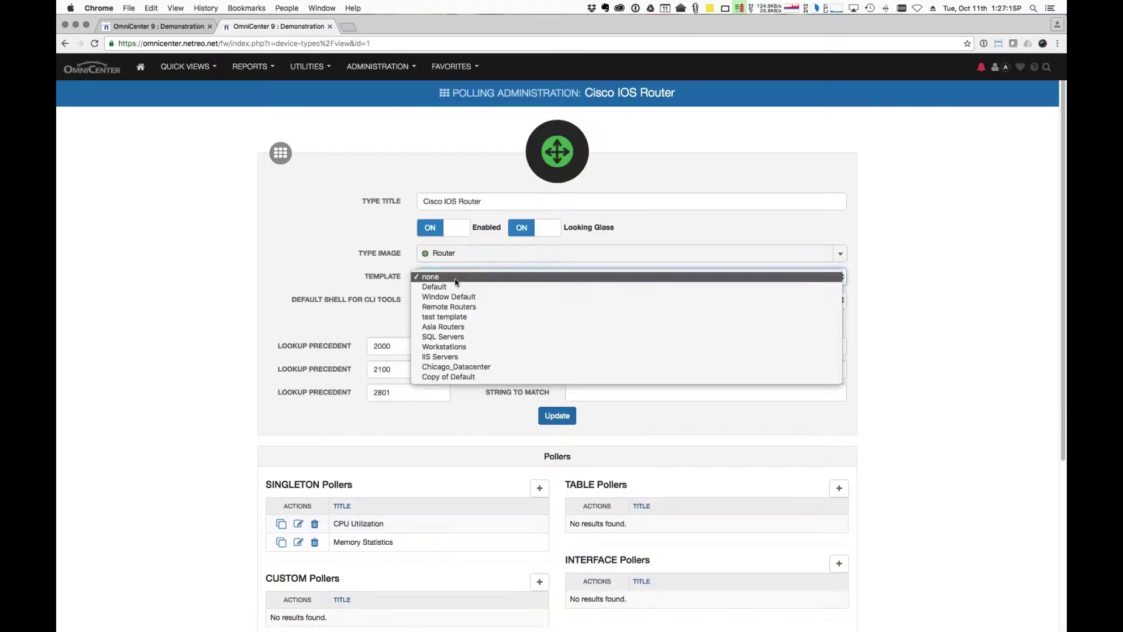
click(480, 307)
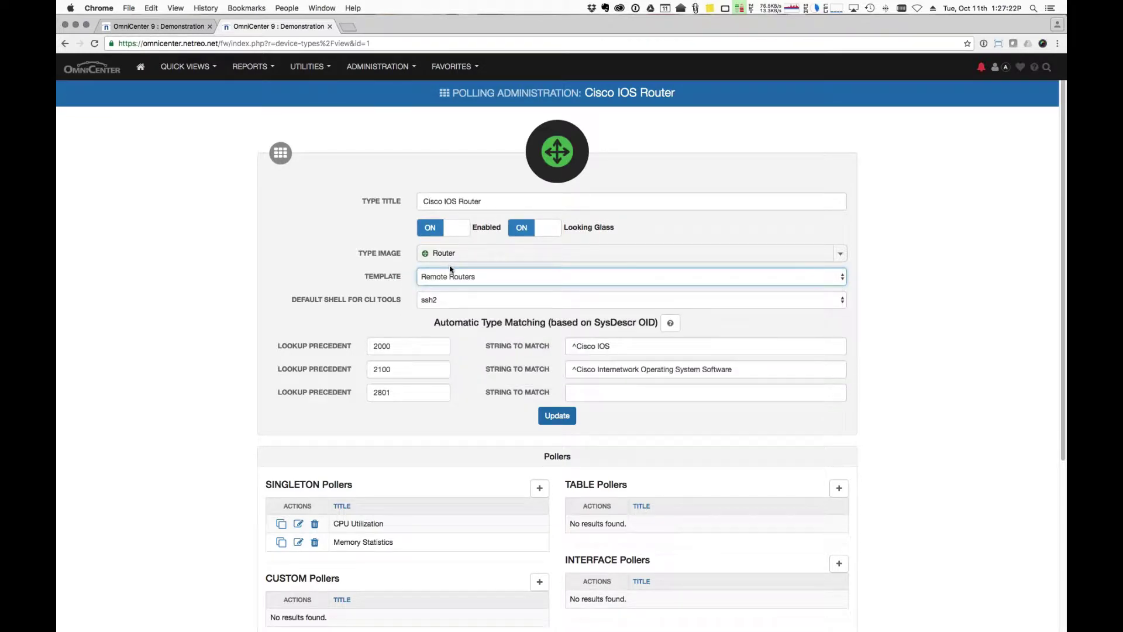
click(162, 154)
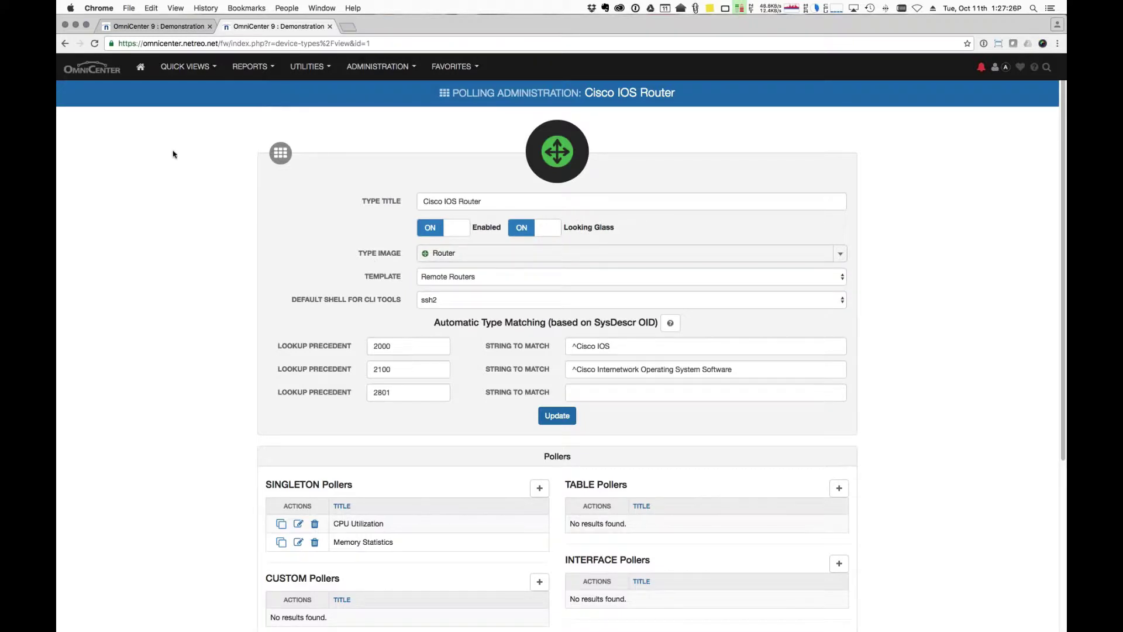
Open the main settings of CHI-Router1 from the VoIP Routers category and review the templates applied to it on repoll.
click(139, 68)
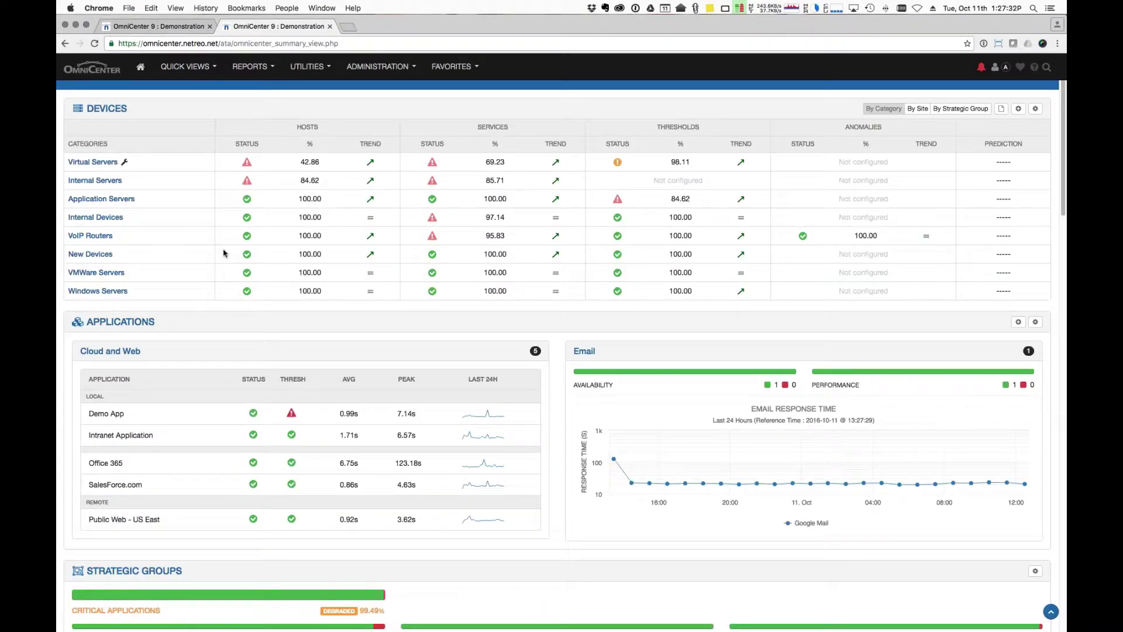
click(97, 236)
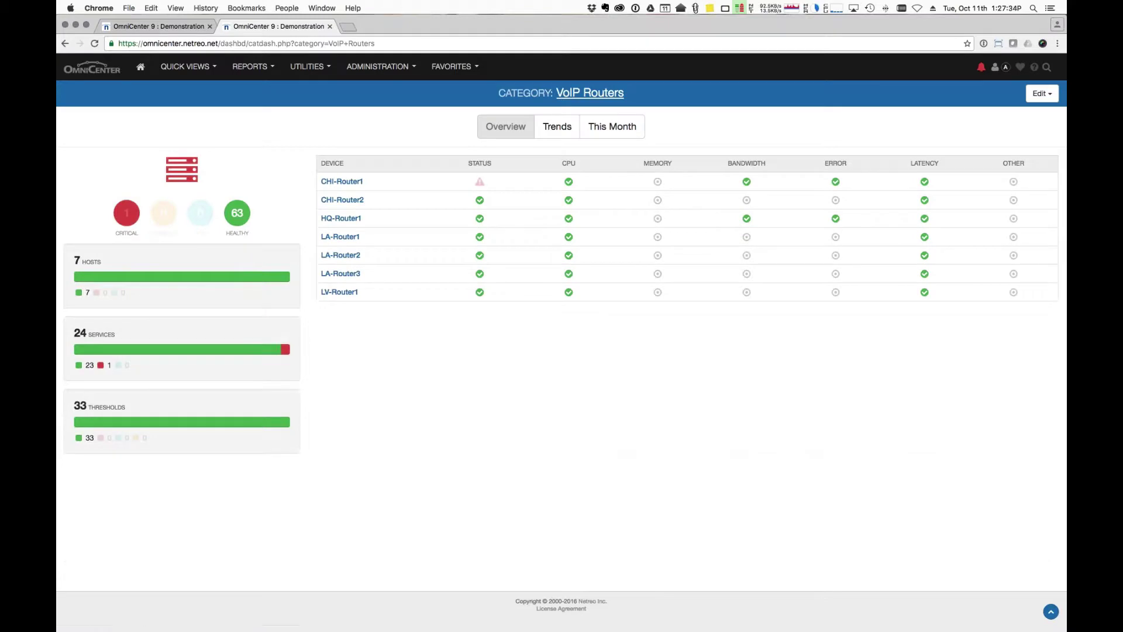
click(346, 185)
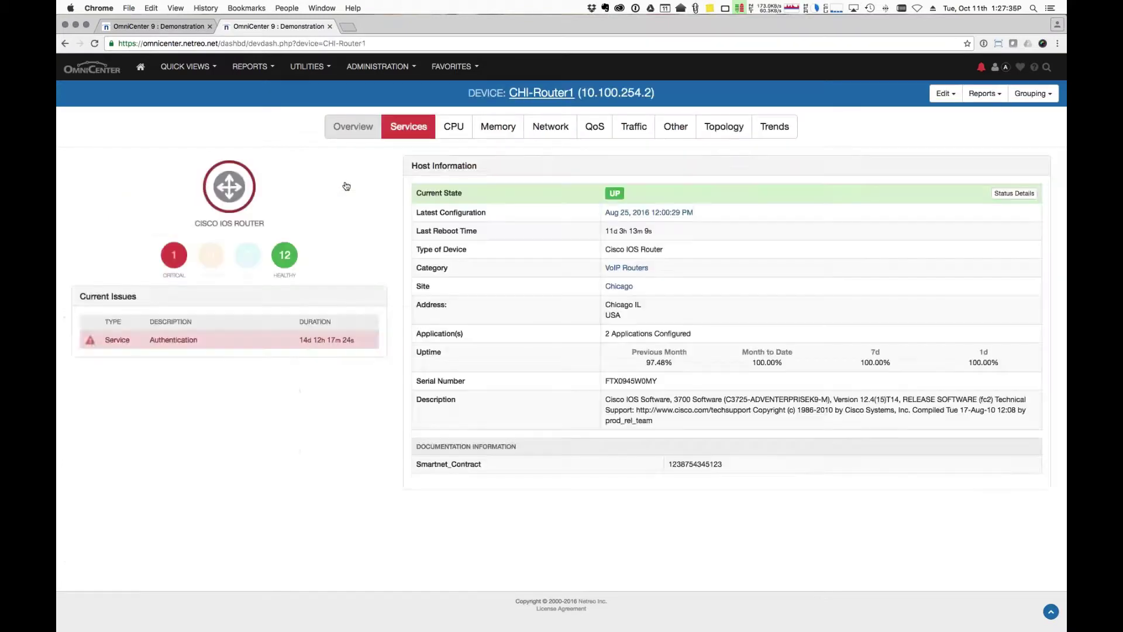
click(952, 98)
click(935, 151)
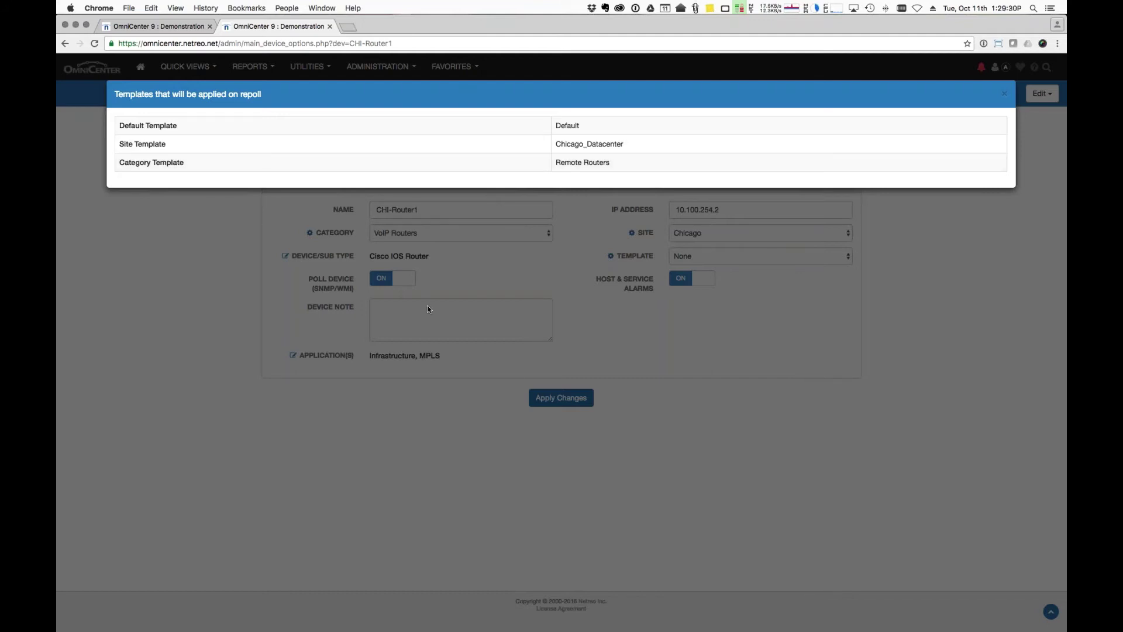
click(1004, 94)
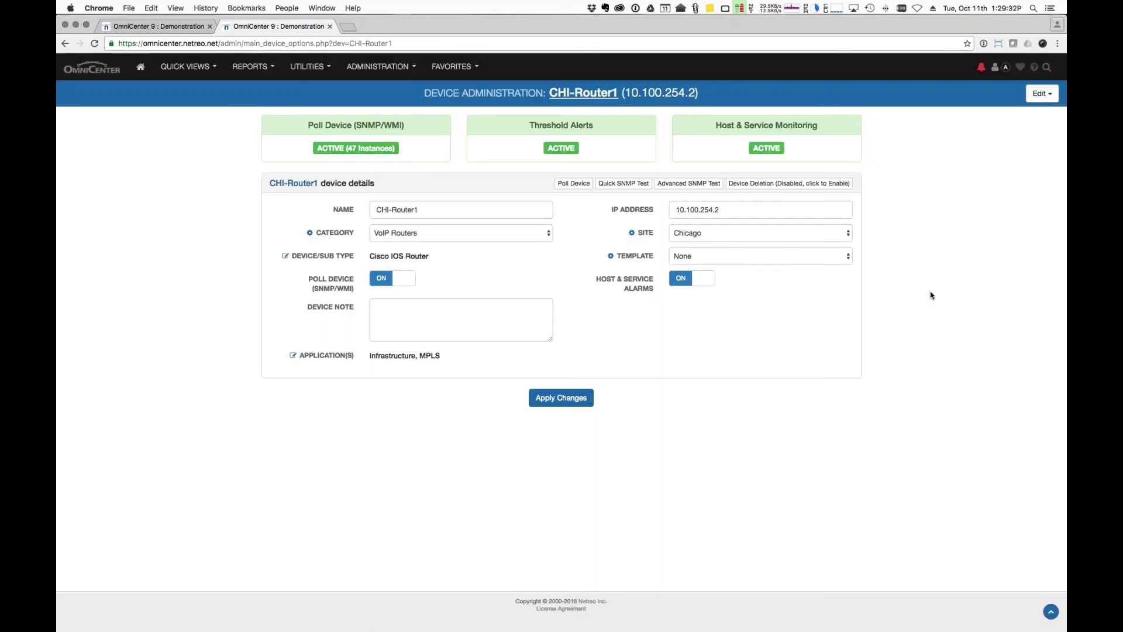
Set CHI-Router1's device template to "test template" and apply the changes.
click(690, 256)
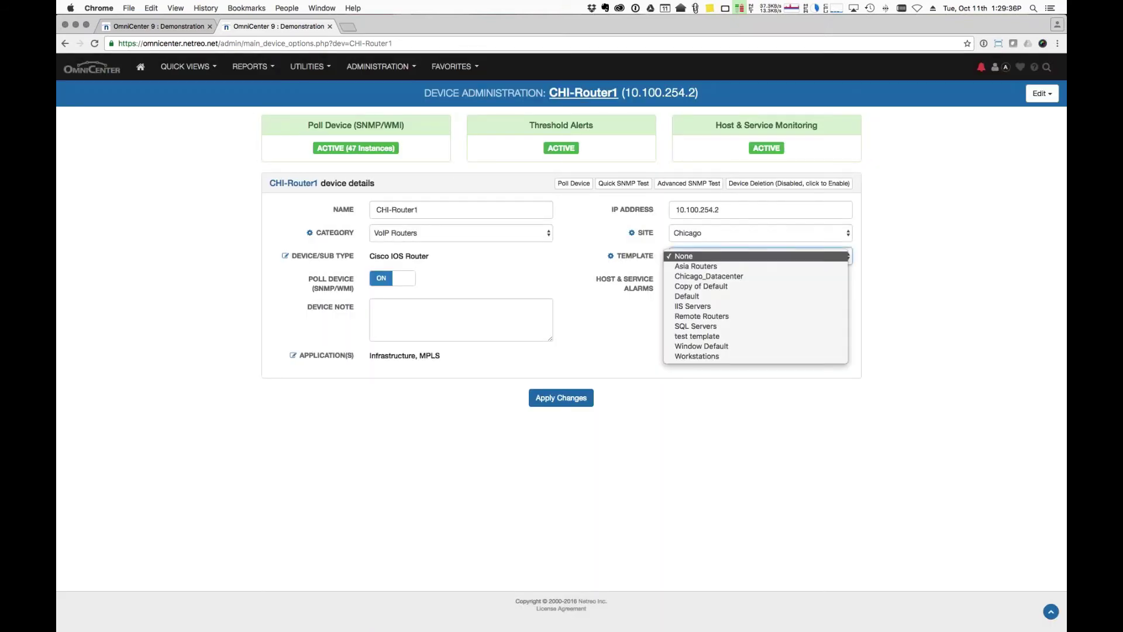
click(750, 336)
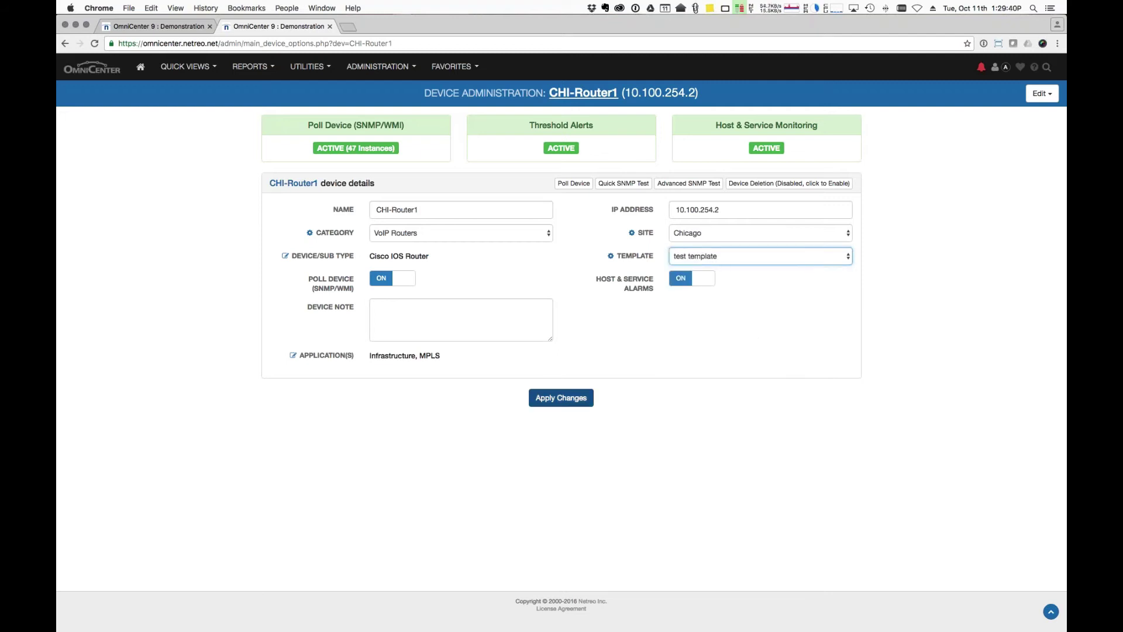
click(561, 398)
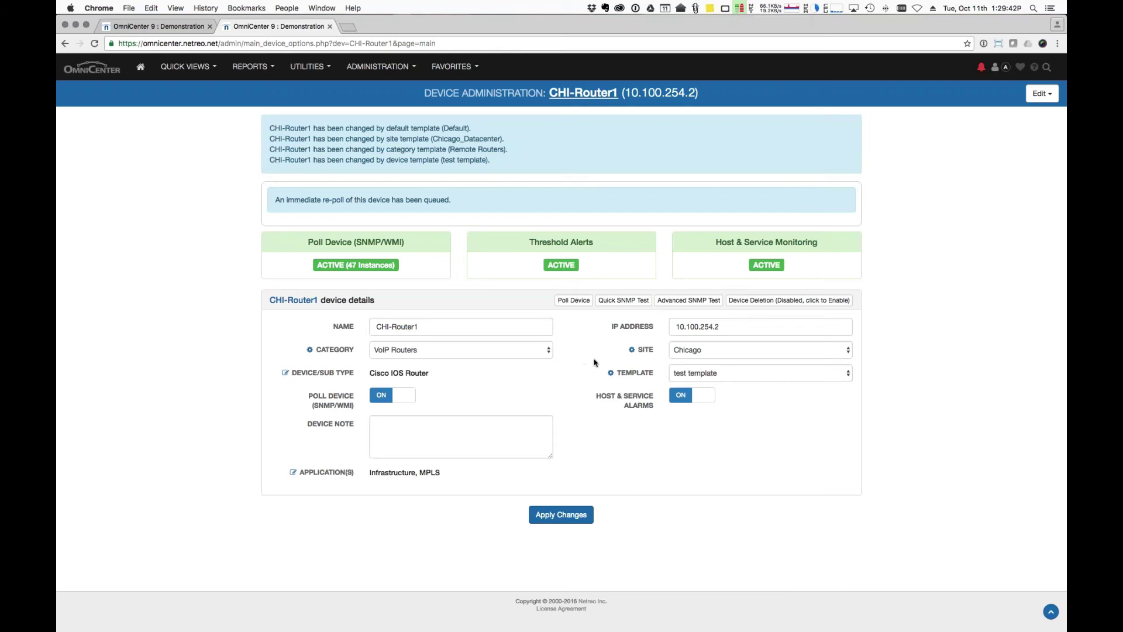
Check which templates apply to CHI-Router1 on repoll, then open its threshold settings.
click(609, 372)
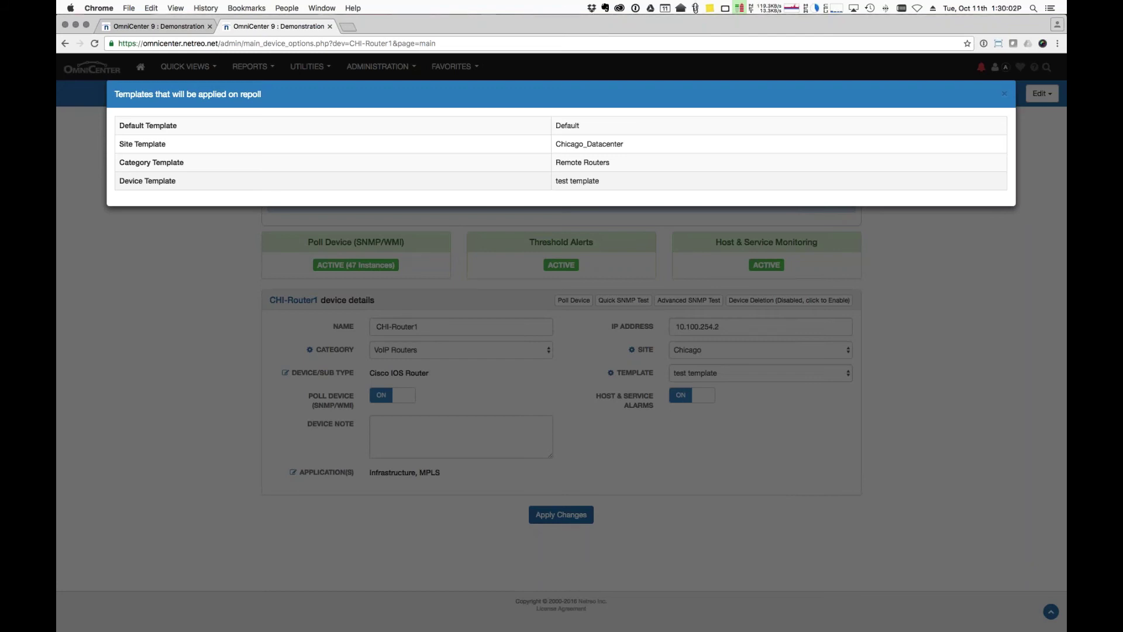
click(1005, 95)
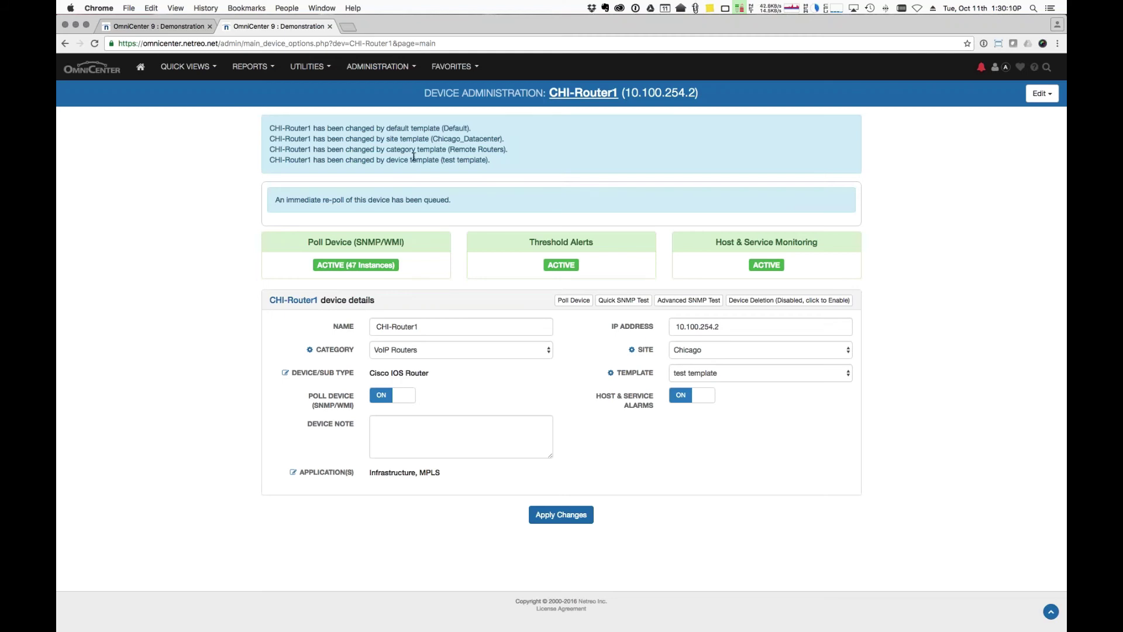
click(1042, 94)
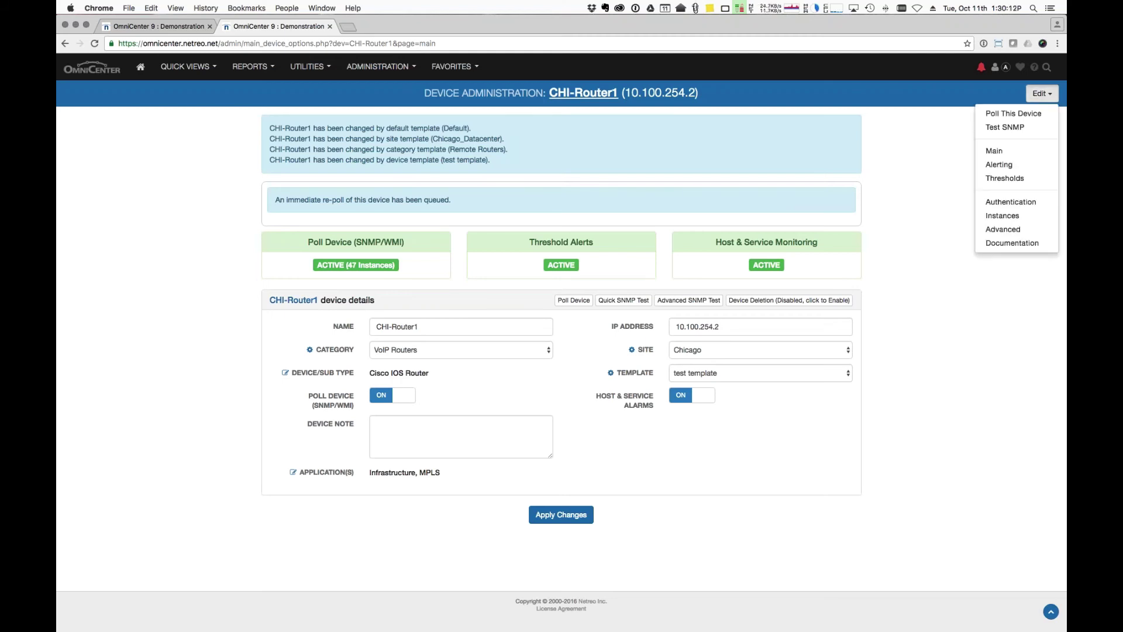
click(1004, 178)
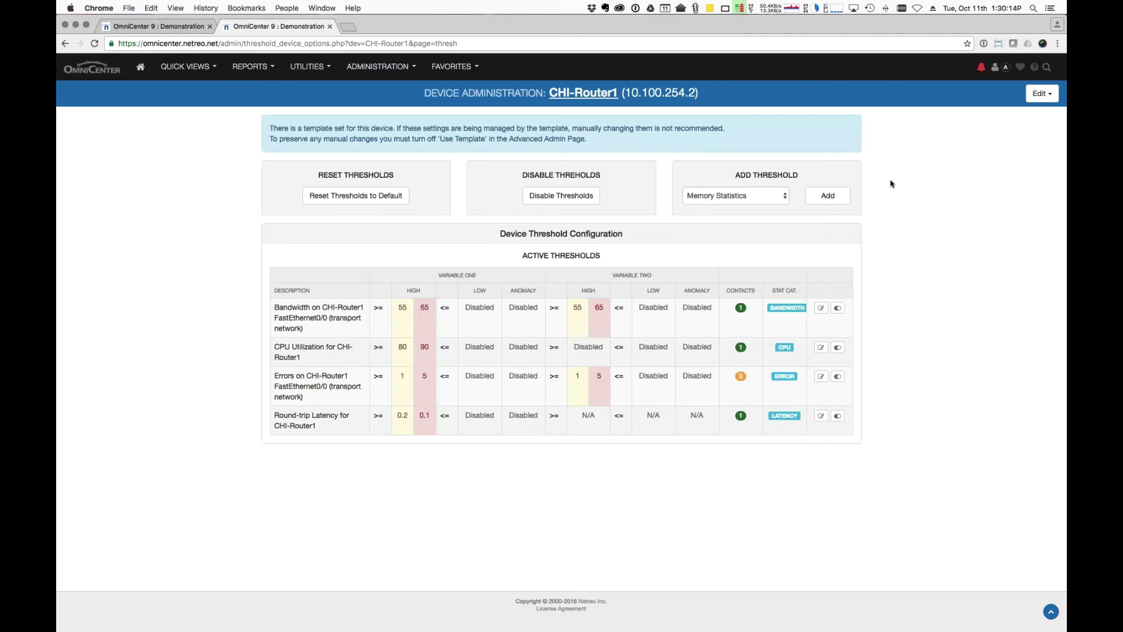